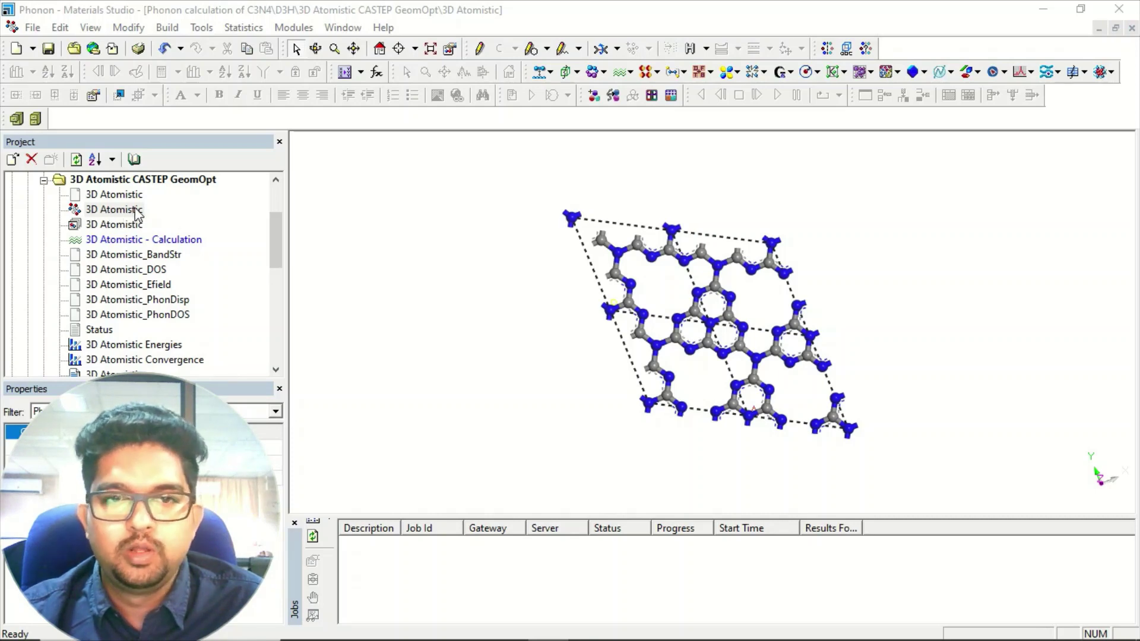
# Plot the CASTEP band structure from 3D Atomistic_BandStr.castep with energy units set to eV
pyautogui.scroll(4, 787, 347)
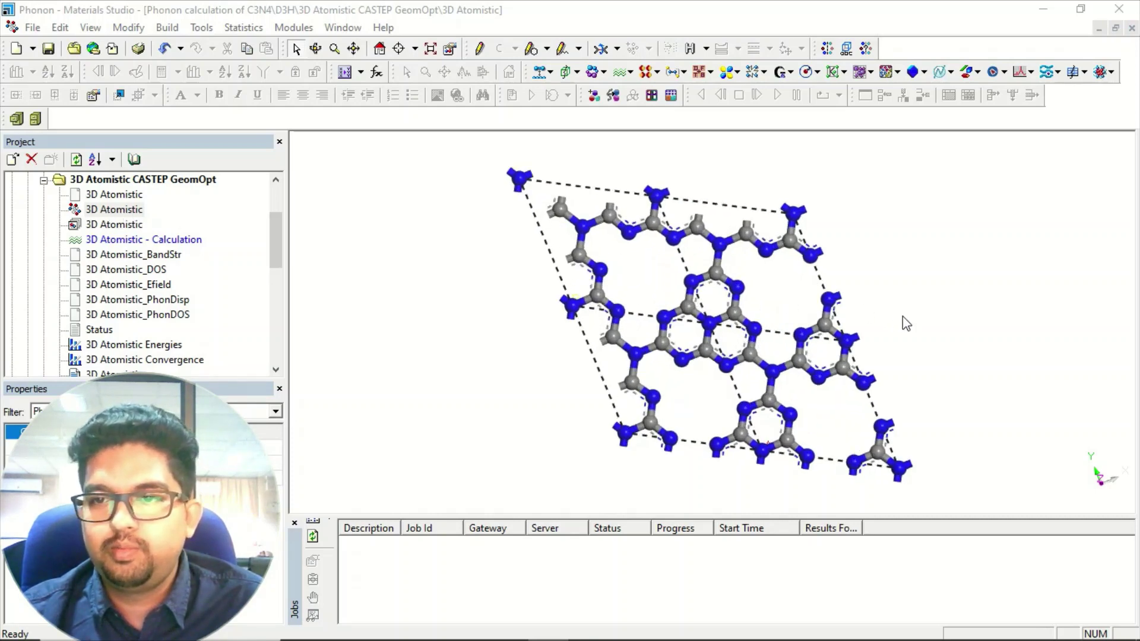
pyautogui.scroll(3, 908, 309)
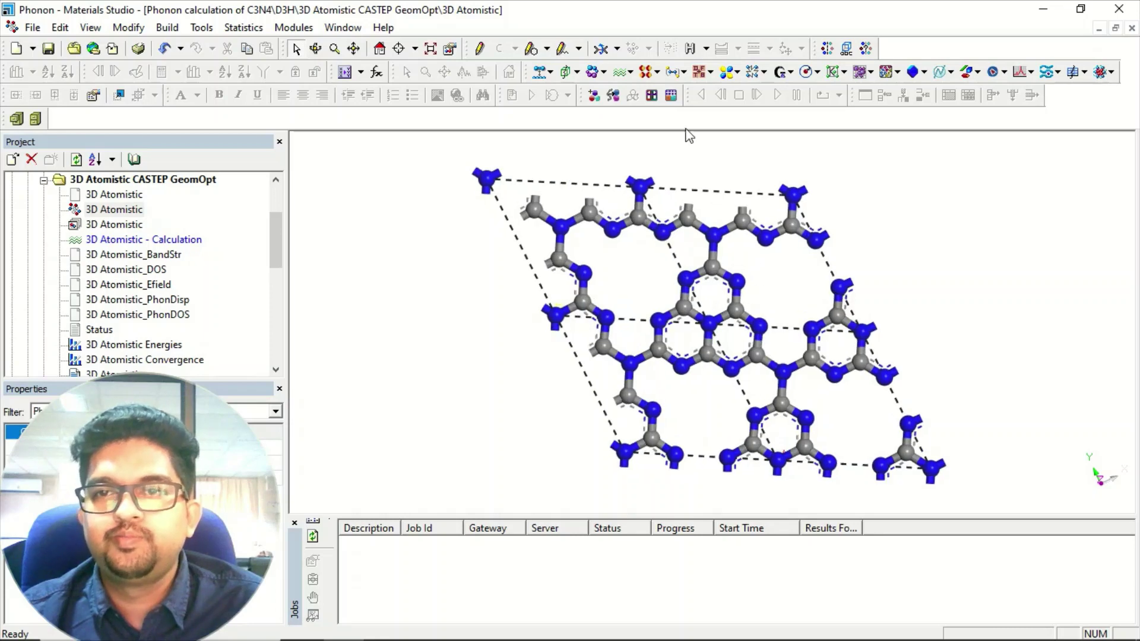
pyautogui.click(630, 74)
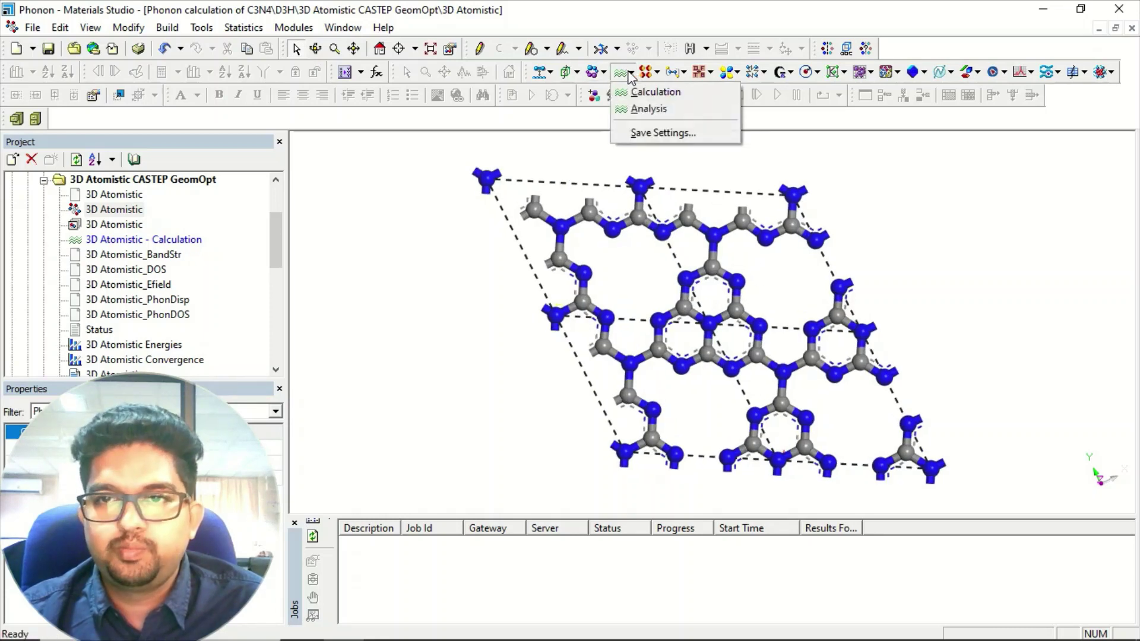
pyautogui.click(649, 111)
pyautogui.moveTo(266, 169); pyautogui.dragTo(292, 34)
pyautogui.click(221, 92)
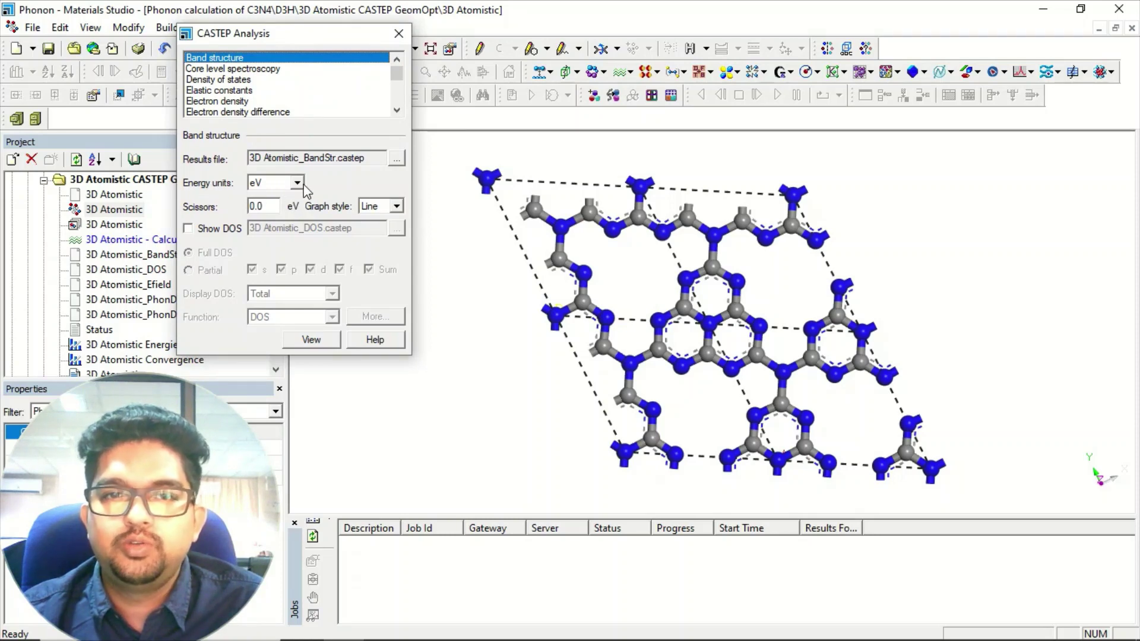
pyautogui.click(298, 184)
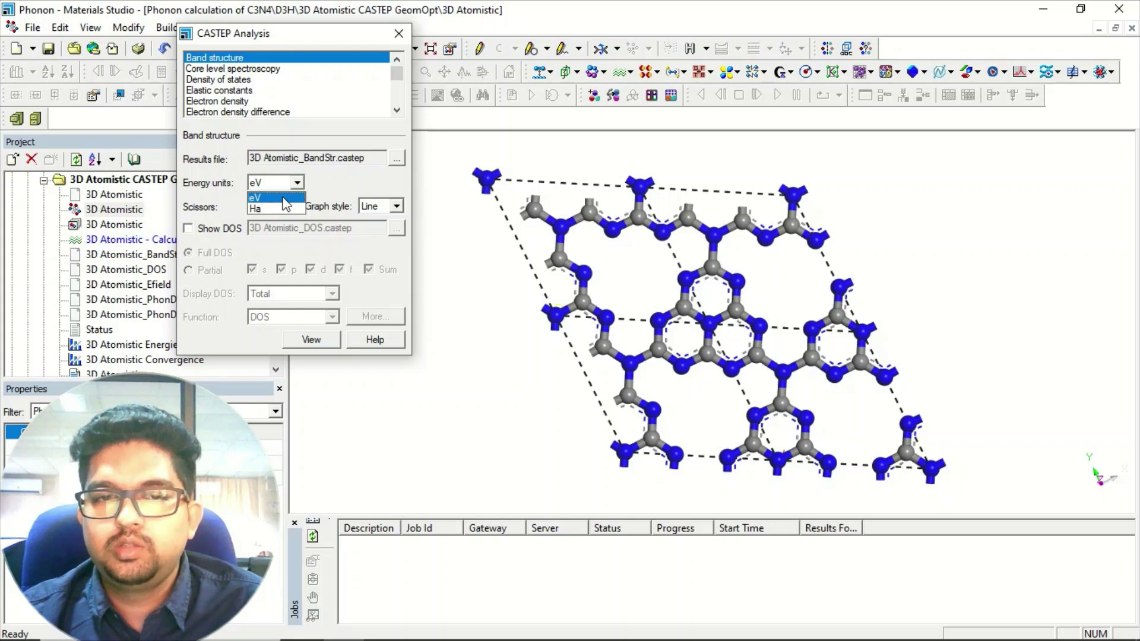
pyautogui.click(283, 198)
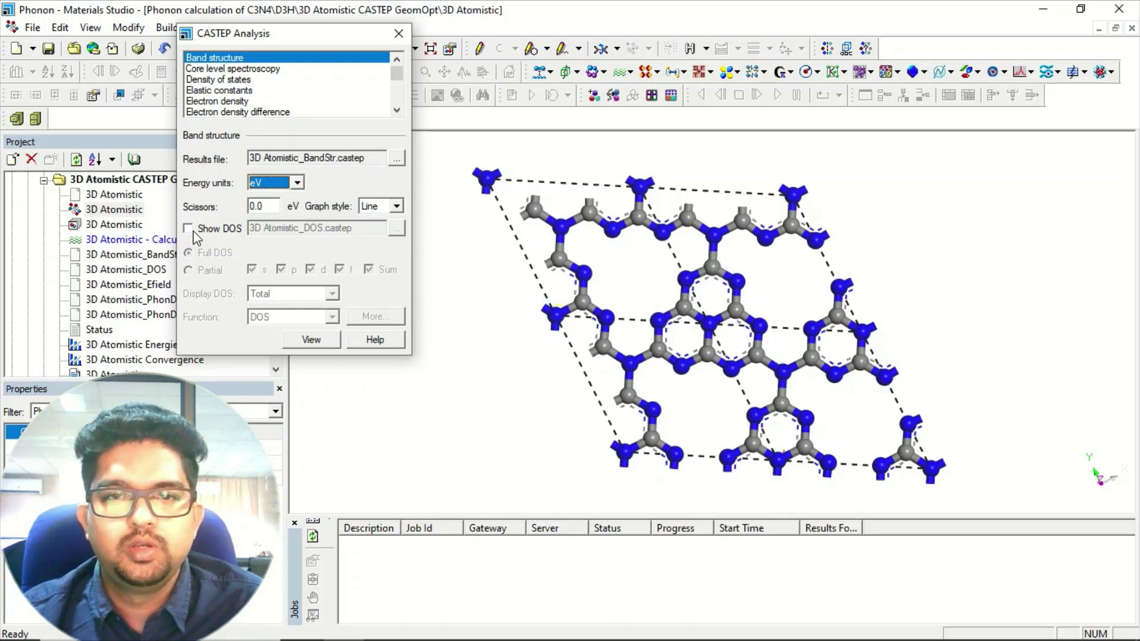
pyautogui.click(311, 339)
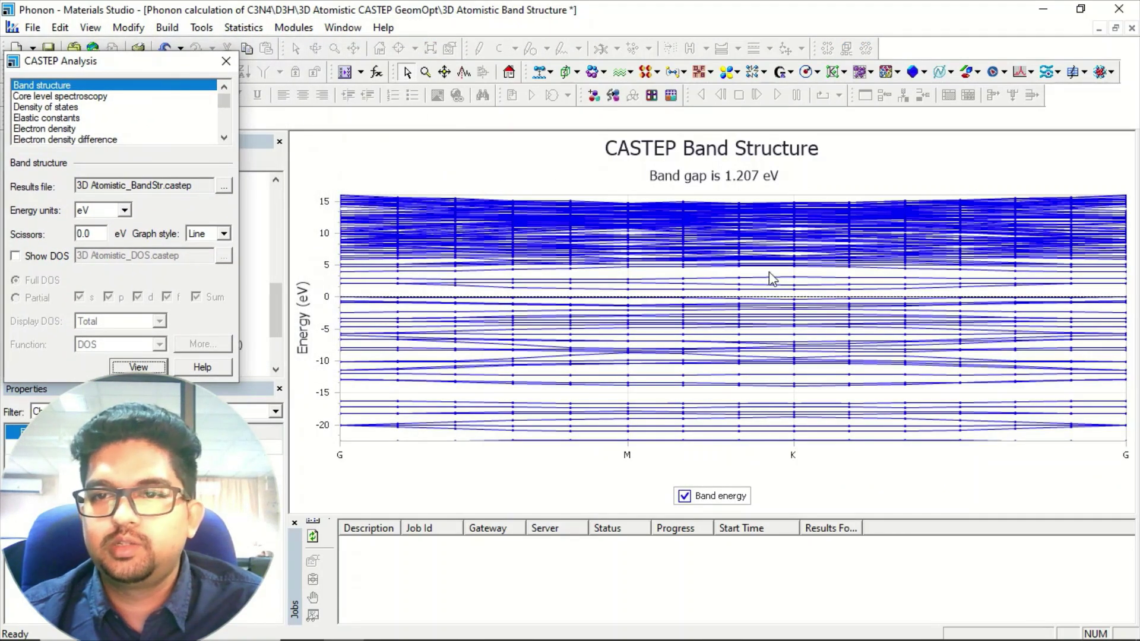
# Examine the valence and conduction bands around 0 eV in the band structure chart, and close it without saving
pyautogui.click(427, 72)
pyautogui.moveTo(715, 287)
pyautogui.mouseDown()
pyautogui.moveTo(666, 257)
pyautogui.moveTo(666, 218)
pyautogui.moveTo(687, 242)
pyautogui.moveTo(692, 321)
pyautogui.moveTo(750, 317)
pyautogui.moveTo(736, 284)
pyautogui.moveTo(736, 313)
pyautogui.moveTo(725, 257)
pyautogui.moveTo(726, 268)
pyautogui.mouseUp()
pyautogui.moveTo(827, 290); pyautogui.dragTo(722, 295)
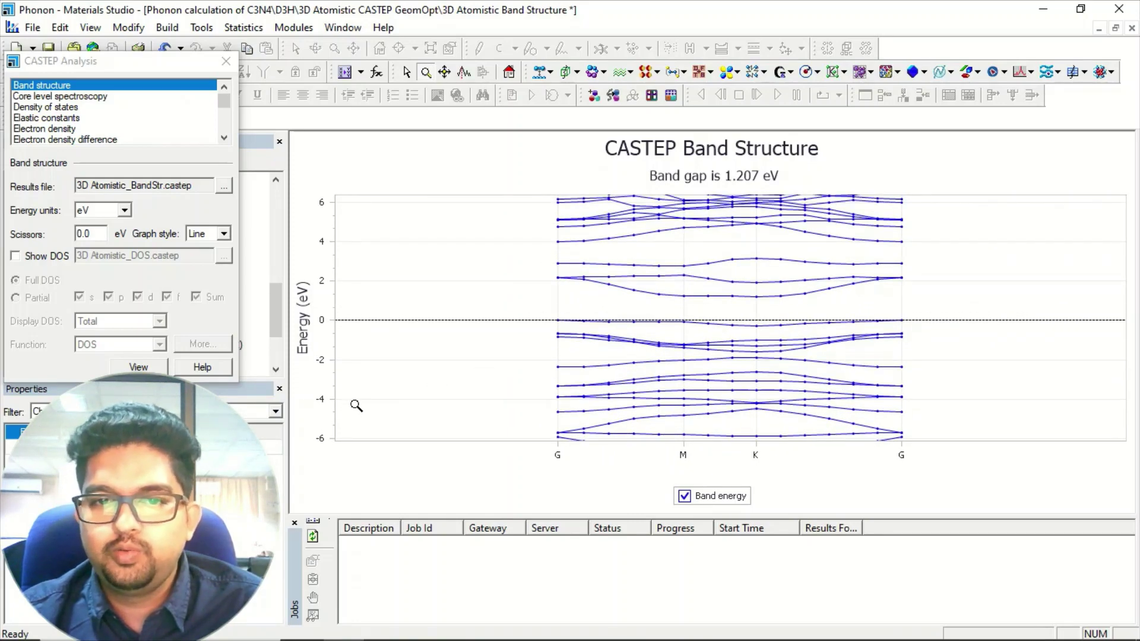
pyautogui.moveTo(776, 343); pyautogui.dragTo(719, 327)
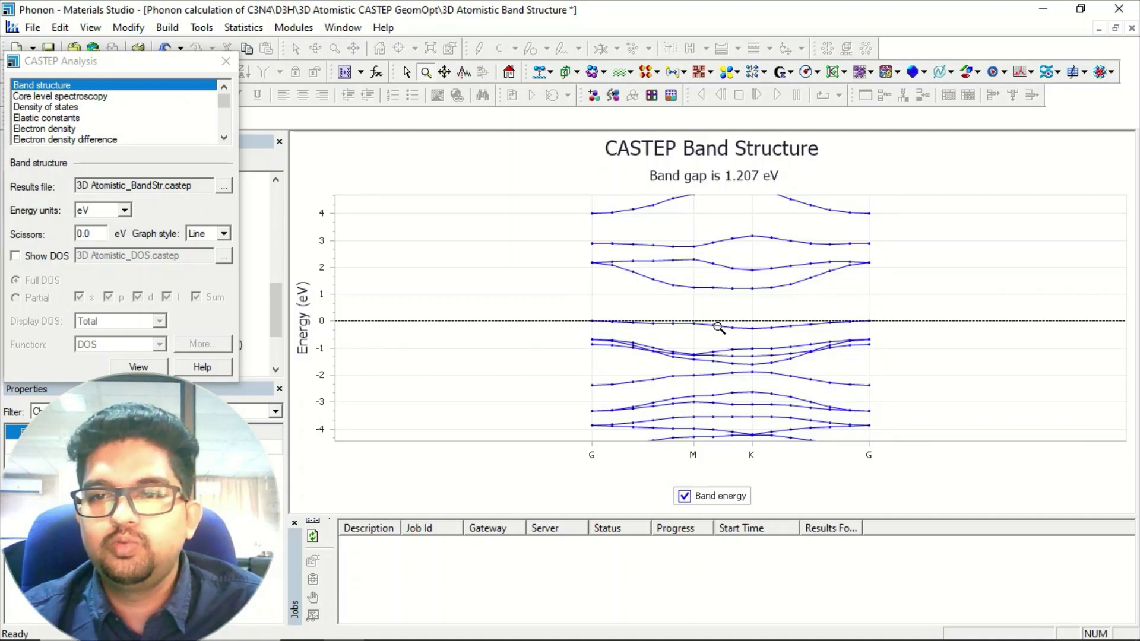
pyautogui.moveTo(687, 321); pyautogui.dragTo(703, 287)
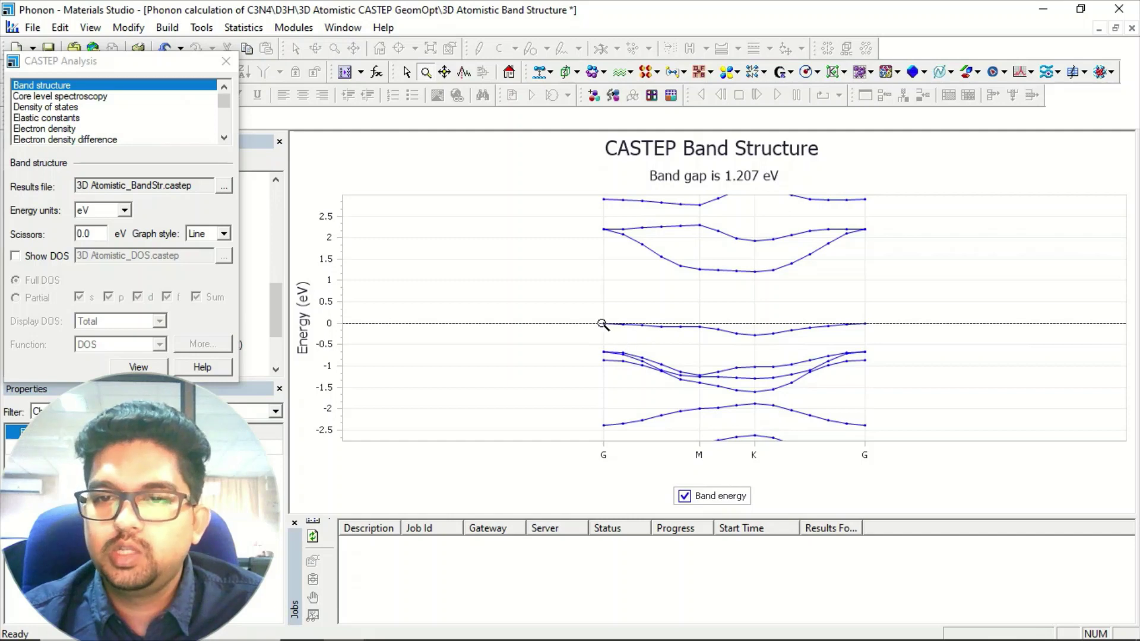
pyautogui.moveTo(610, 325); pyautogui.dragTo(616, 318)
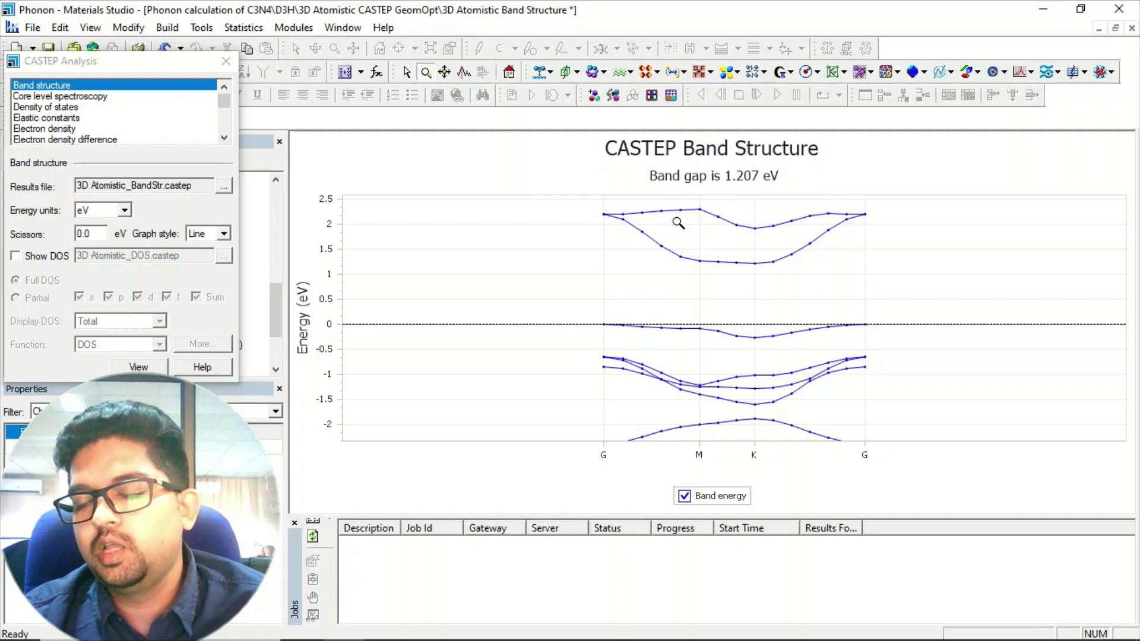
pyautogui.moveTo(757, 273); pyautogui.dragTo(758, 305)
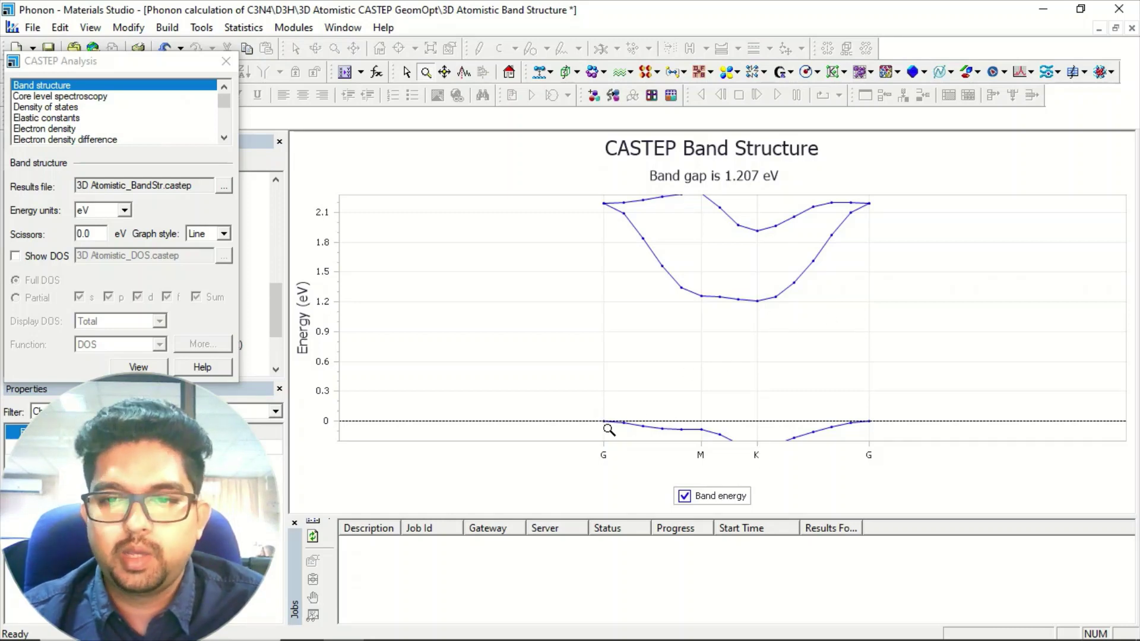
pyautogui.moveTo(733, 282); pyautogui.dragTo(719, 362)
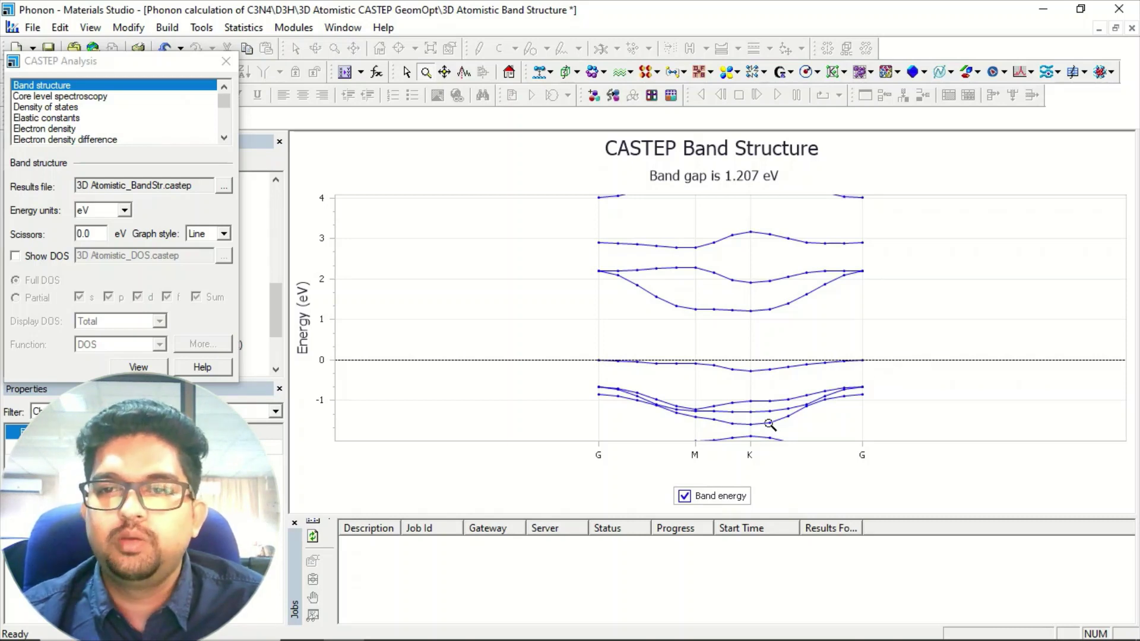
pyautogui.moveTo(679, 380); pyautogui.dragTo(666, 350)
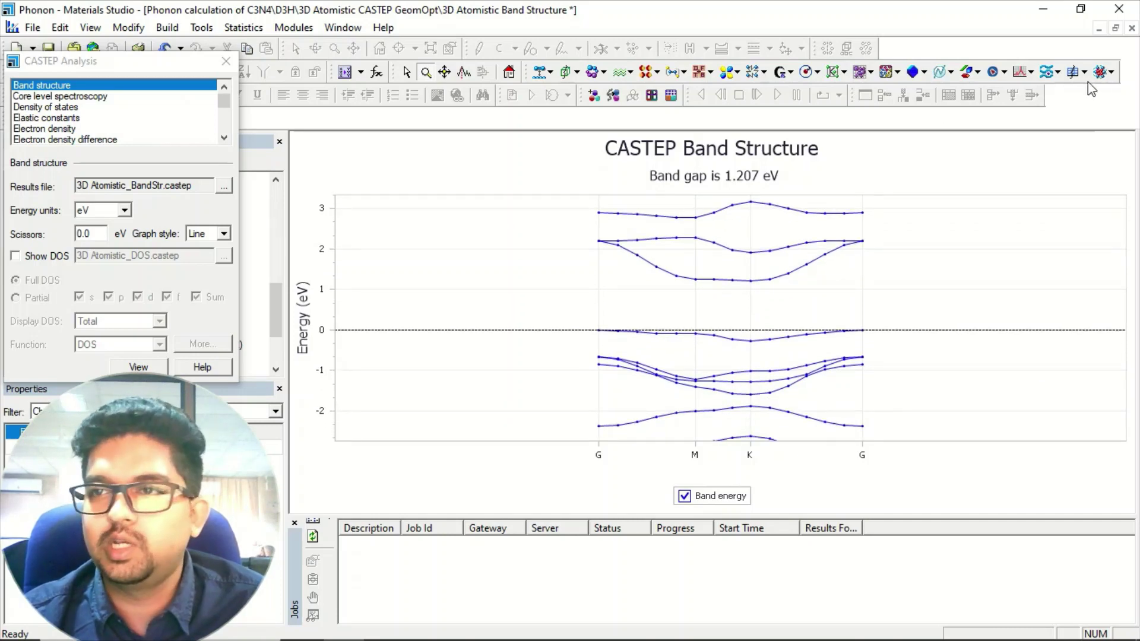
pyautogui.click(1133, 30)
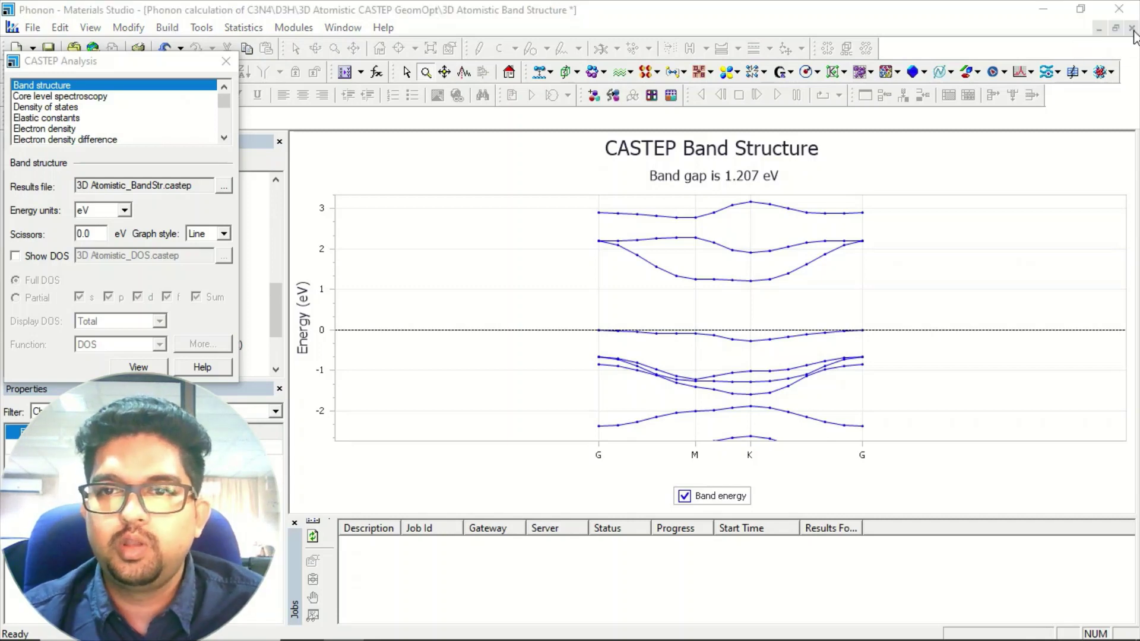
pyautogui.click(586, 359)
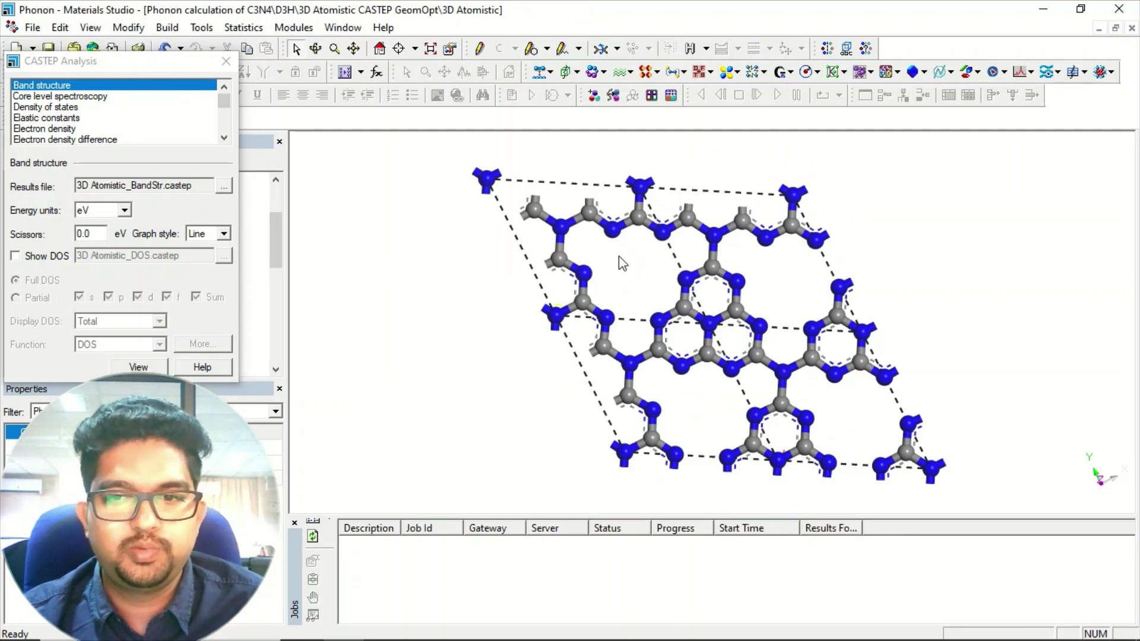
# Plot the full total density of states from 3D Atomistic_DOS.castep in eV, and discard the chart after viewing it
pyautogui.click(59, 107)
pyautogui.moveTo(143, 62); pyautogui.dragTo(360, 58)
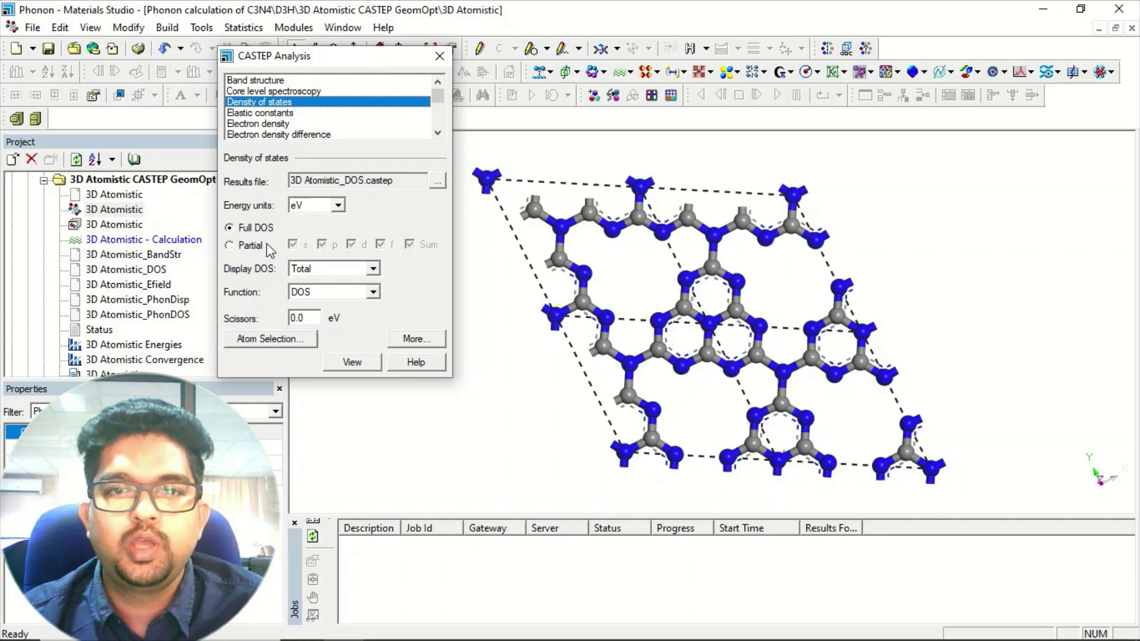
pyautogui.moveTo(332, 57); pyautogui.dragTo(252, 48)
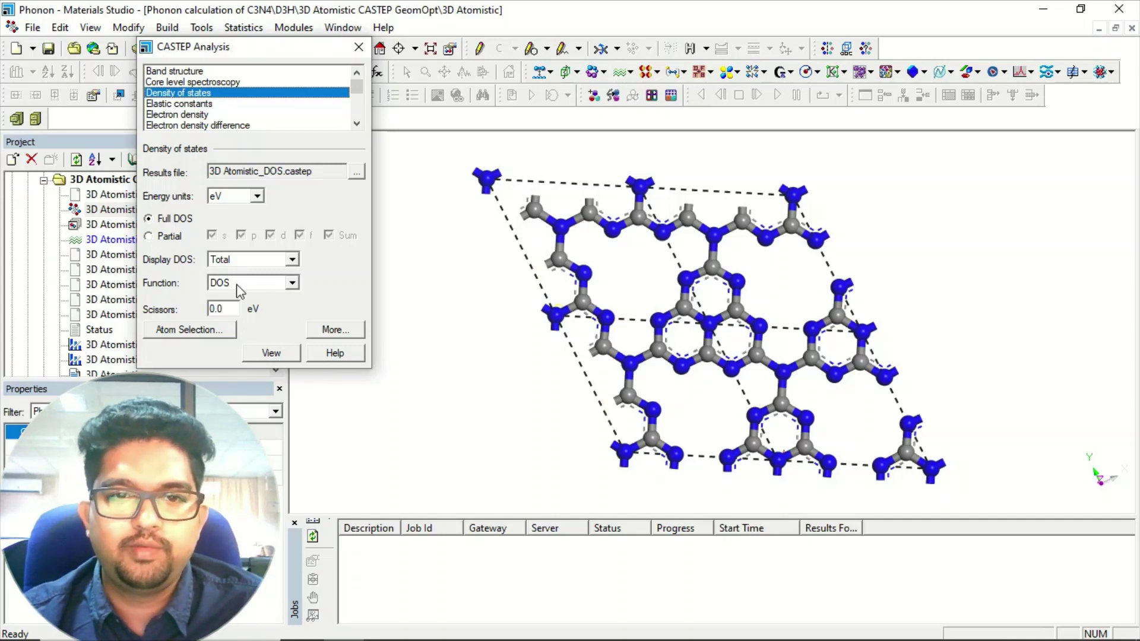
pyautogui.click(271, 353)
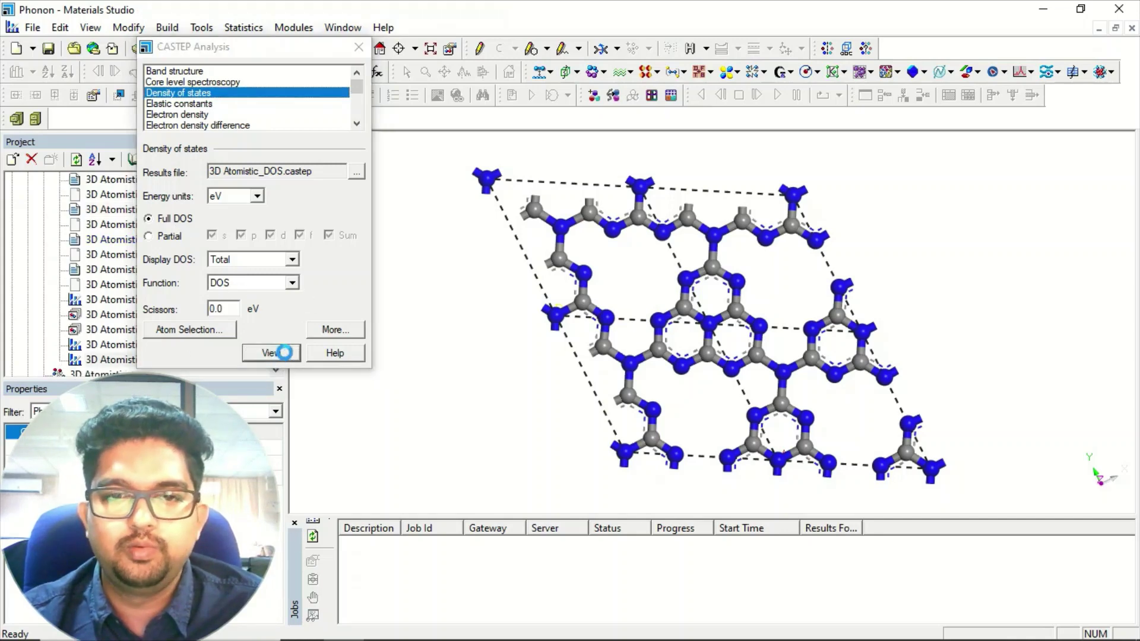
pyautogui.moveTo(284, 45); pyautogui.dragTo(168, 54)
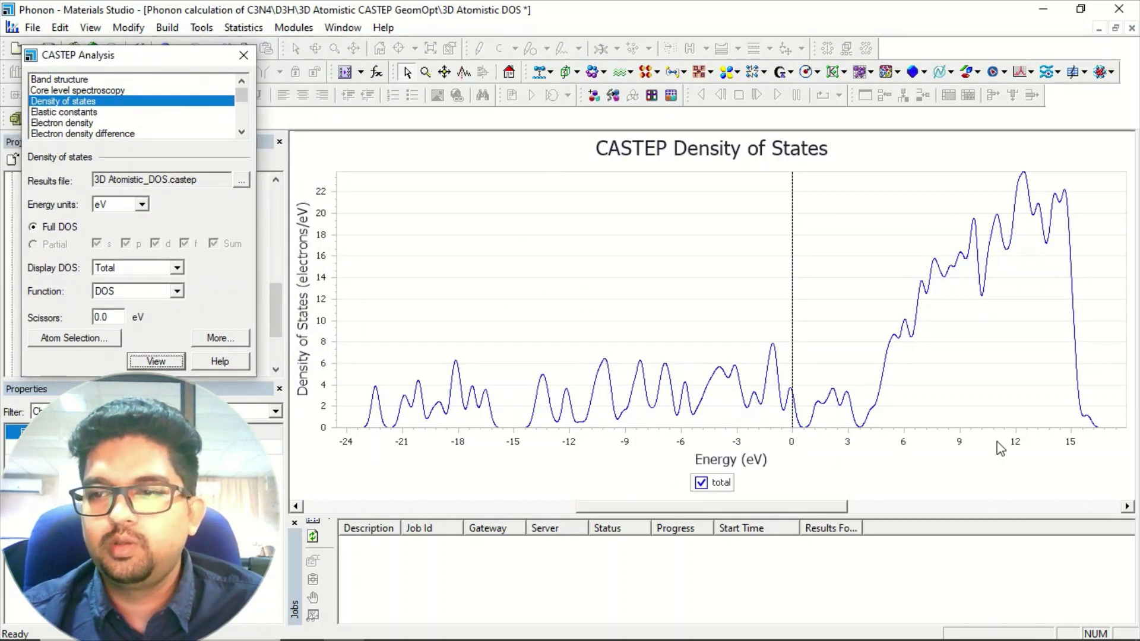
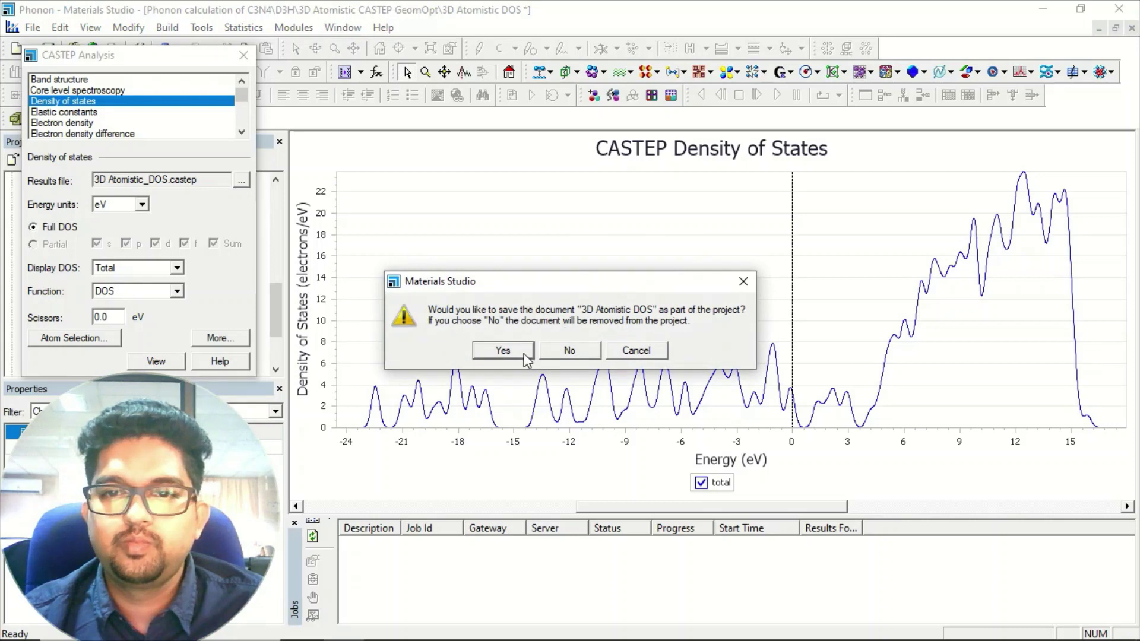
pyautogui.click(570, 350)
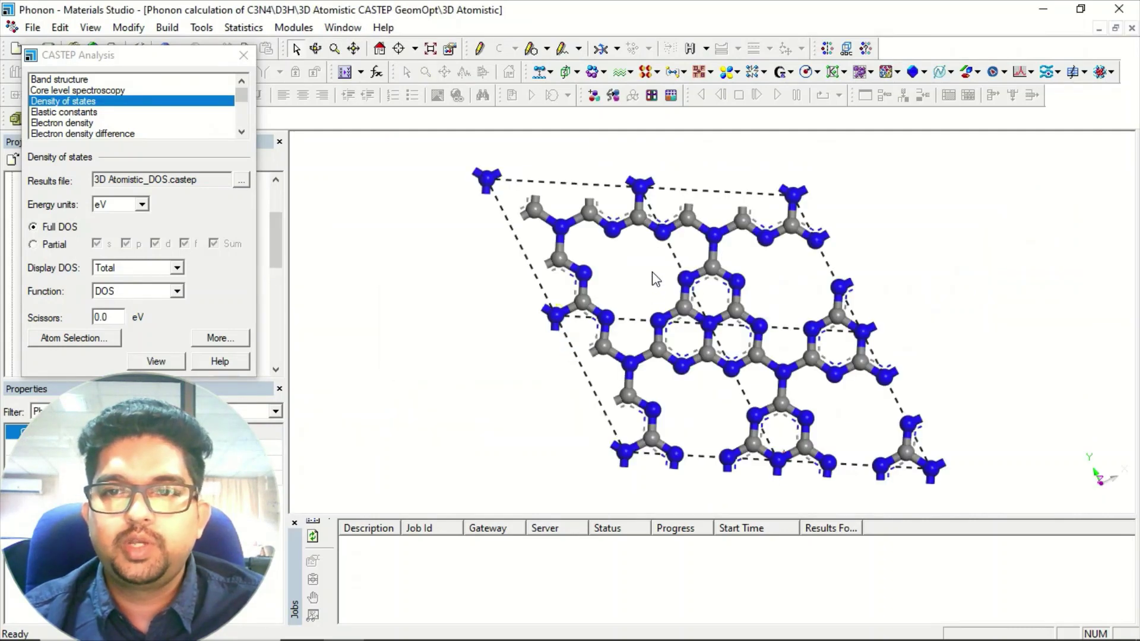
# Select the carbon atom near the cell's upper-left corner together with all its symmetry images
pyautogui.click(536, 217)
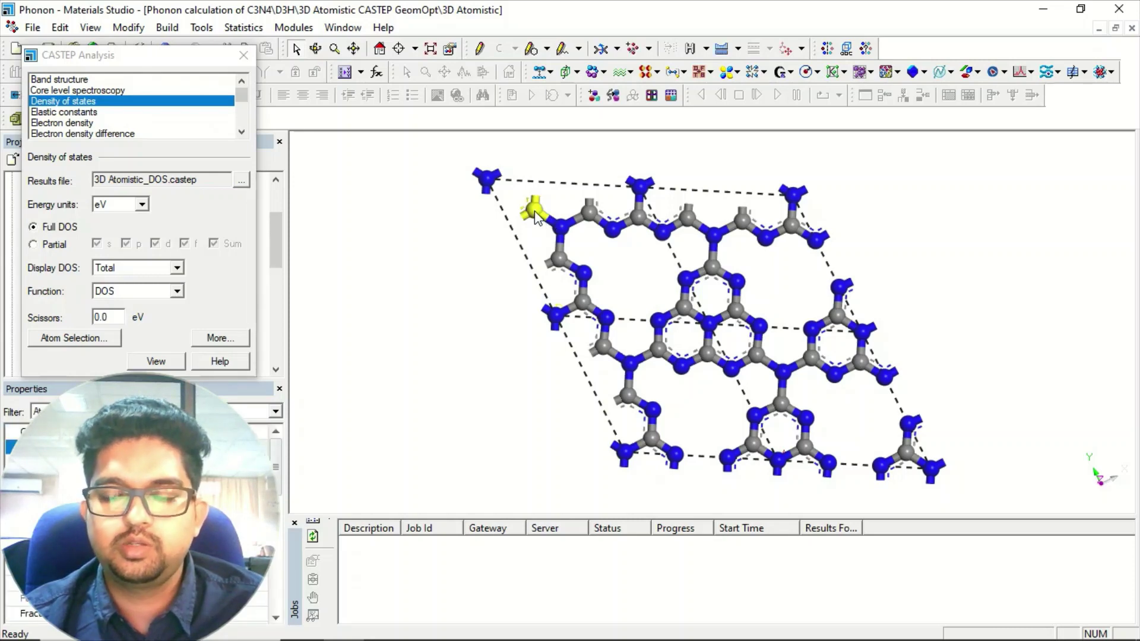
pyautogui.rightClick(322, 262)
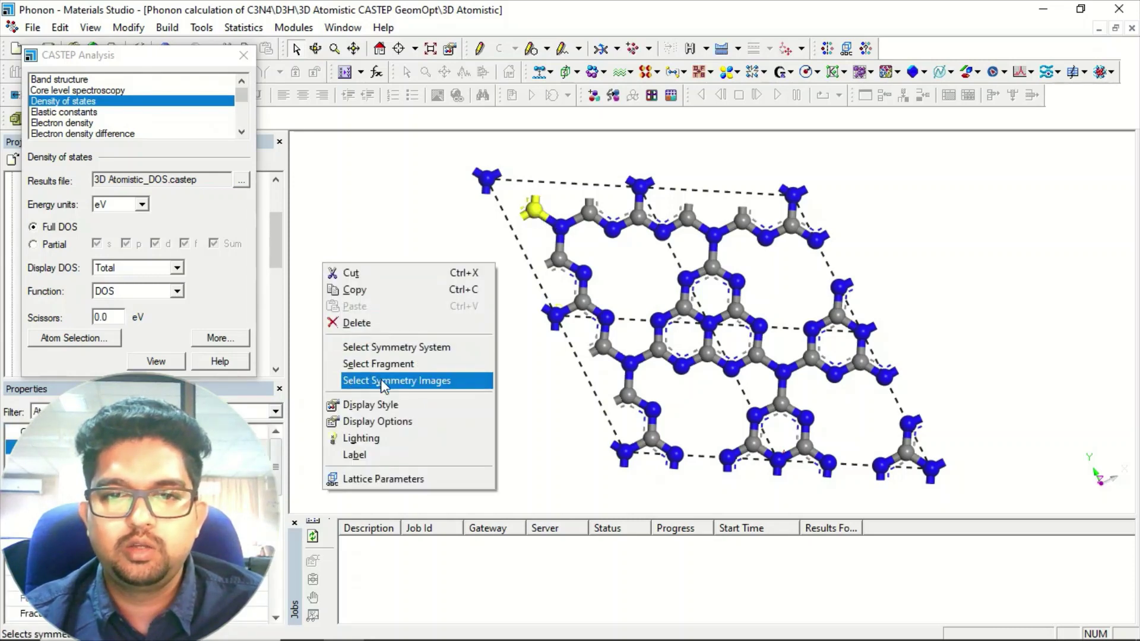
pyautogui.click(412, 384)
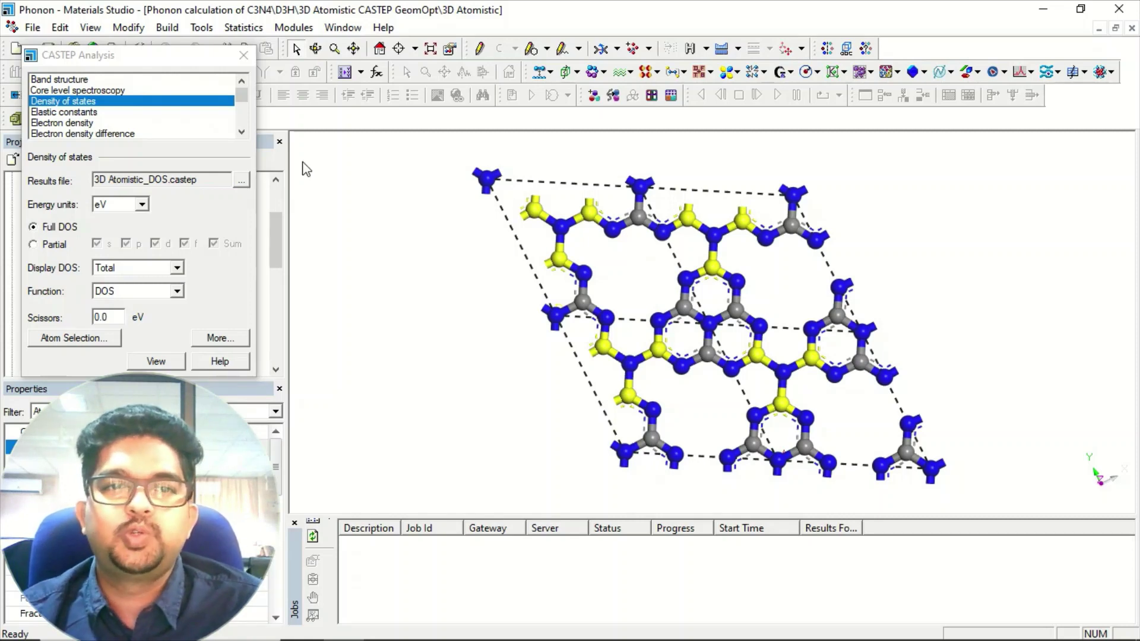
# Switch the density of states analysis to Partial, keeping the s, p and Sum contributions and excluding d and f
pyautogui.click(51, 250)
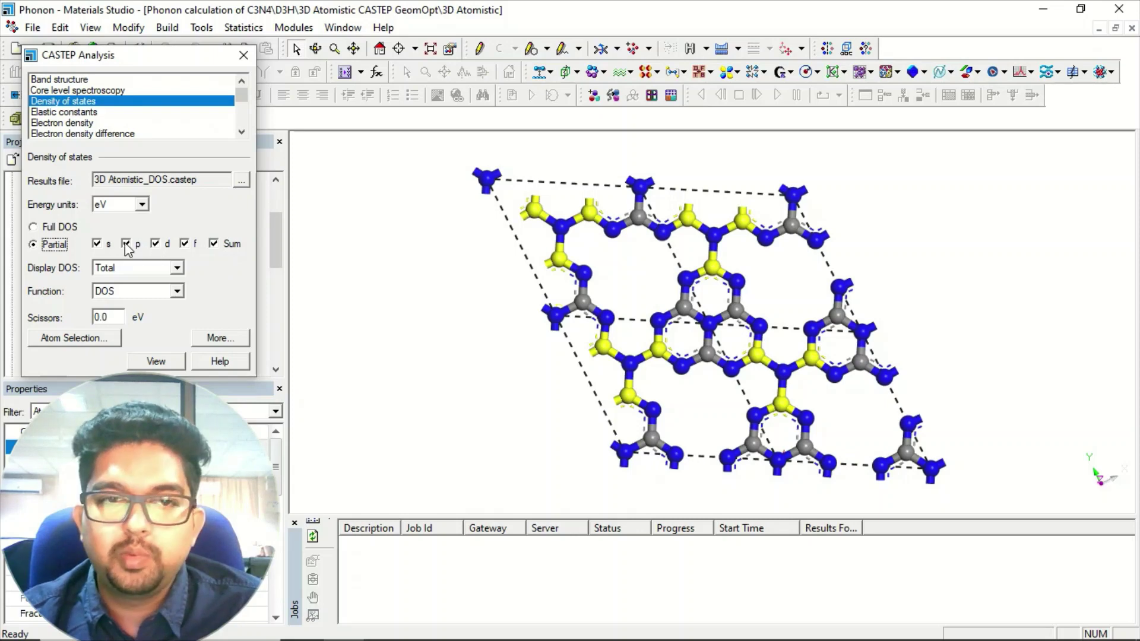
pyautogui.click(155, 243)
pyautogui.click(184, 243)
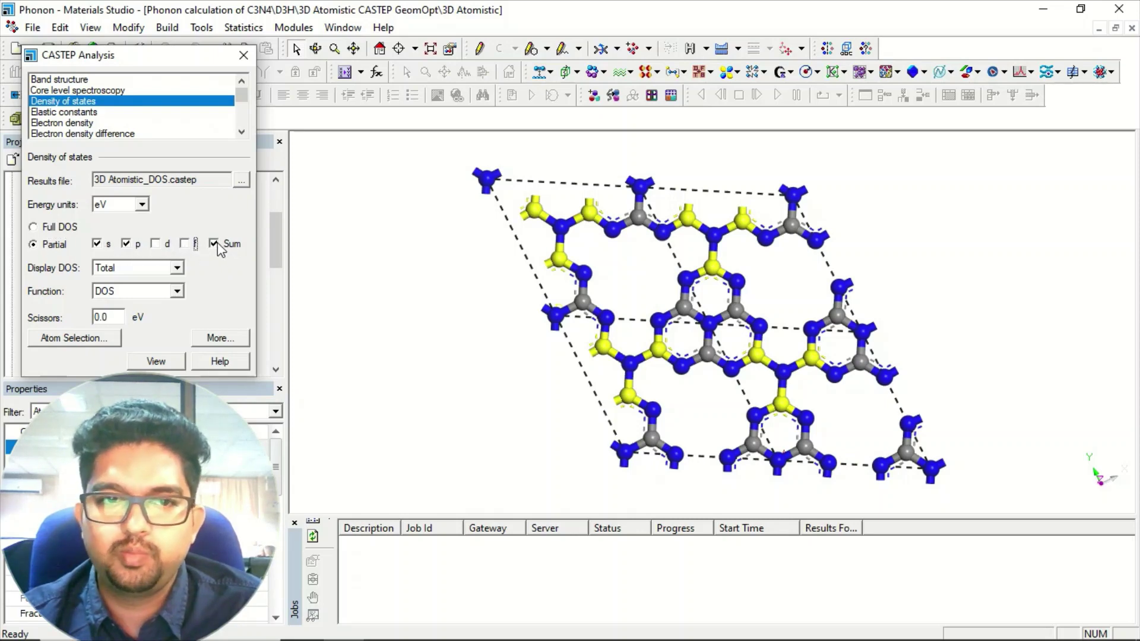
# Filter the existing atom selection to element C and plot its partial density of states
pyautogui.click(87, 338)
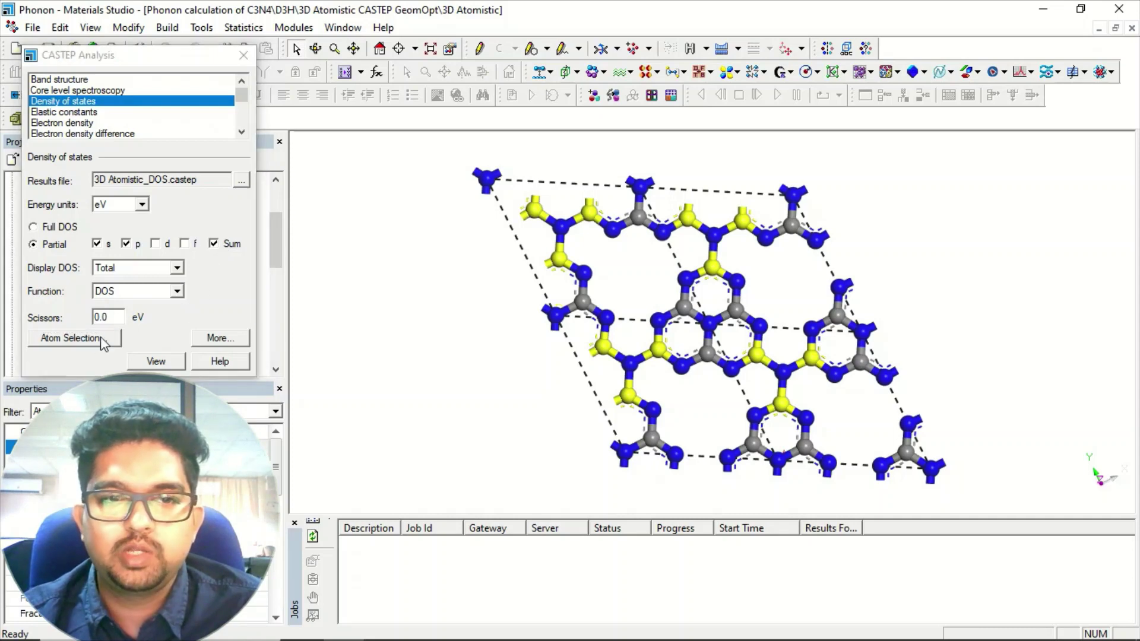
pyautogui.moveTo(364, 225); pyautogui.dragTo(381, 147)
pyautogui.click(425, 232)
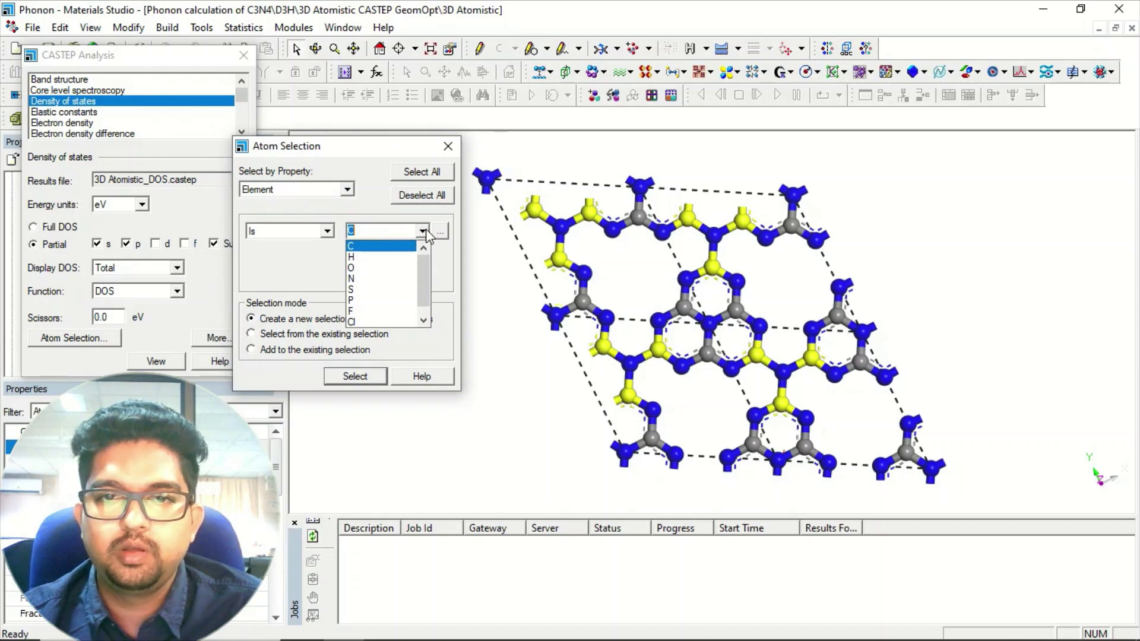
pyautogui.click(425, 231)
pyautogui.click(440, 231)
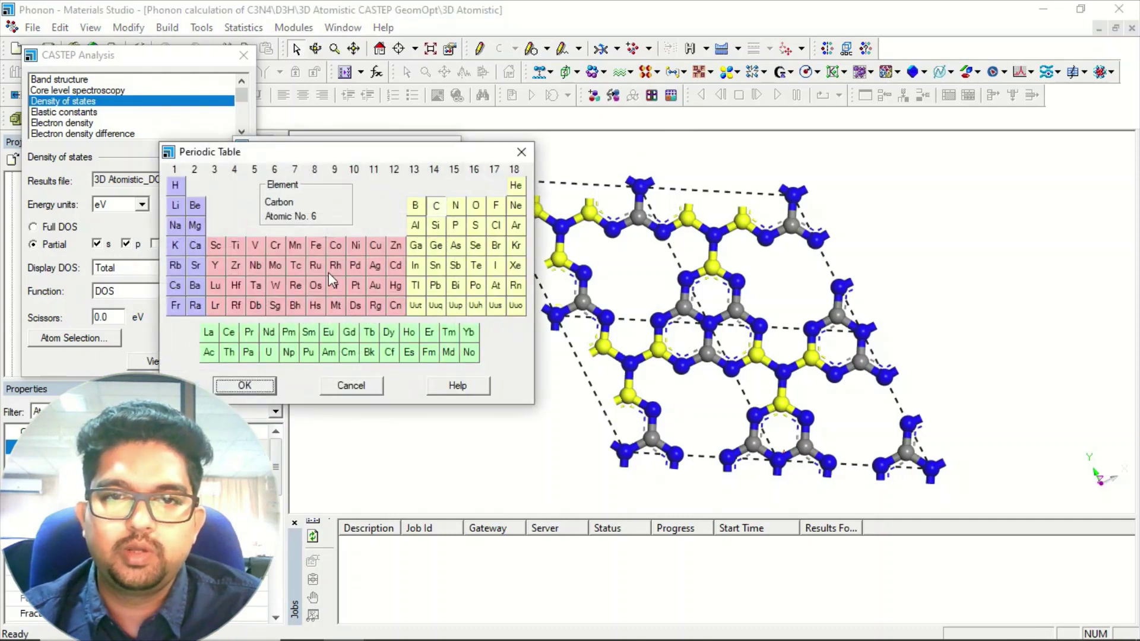
pyautogui.click(435, 205)
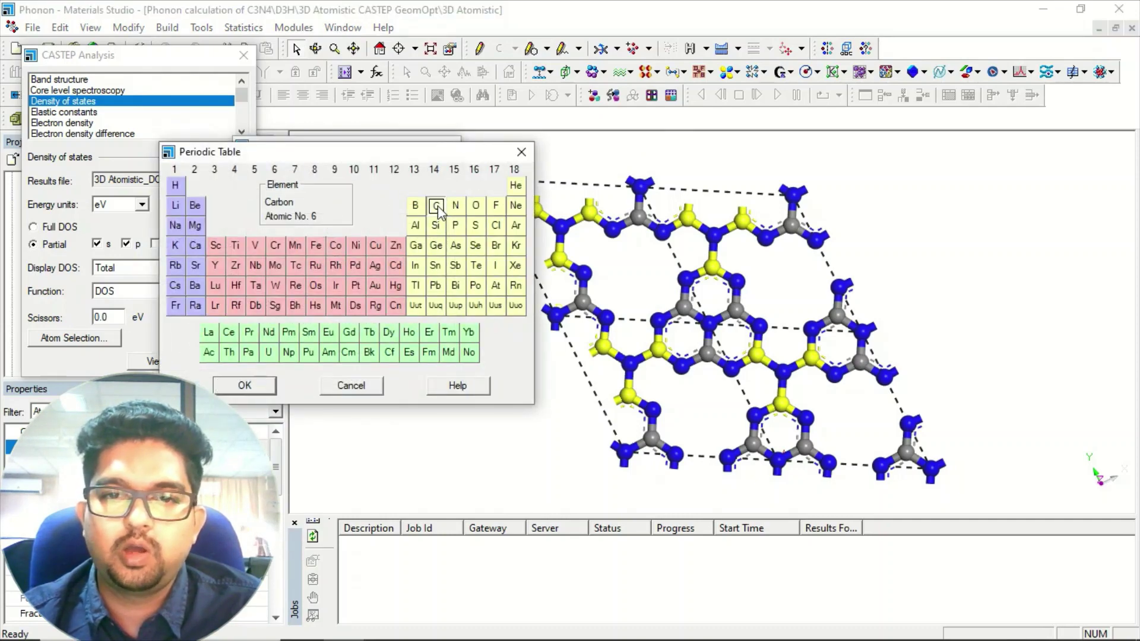
pyautogui.click(256, 386)
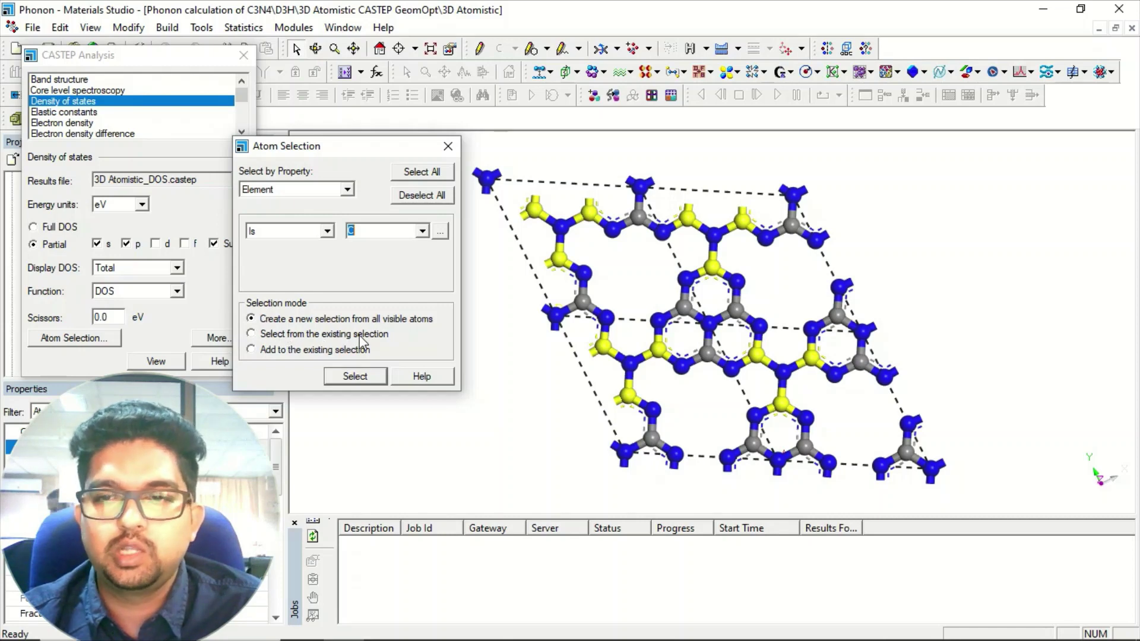
pyautogui.click(251, 334)
pyautogui.click(366, 376)
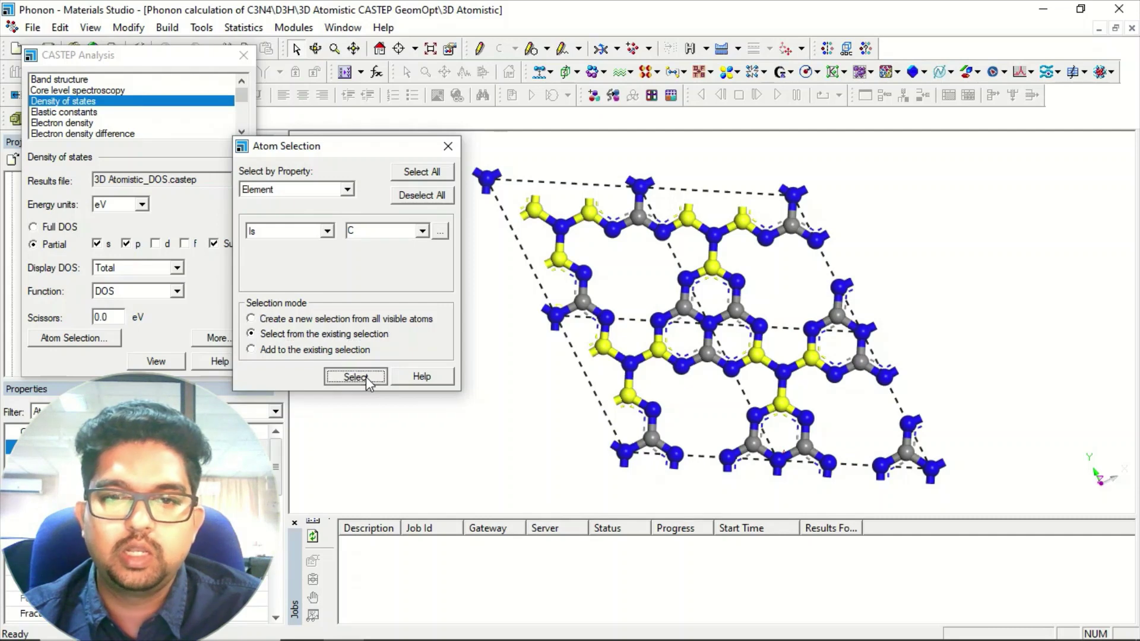
pyautogui.click(448, 147)
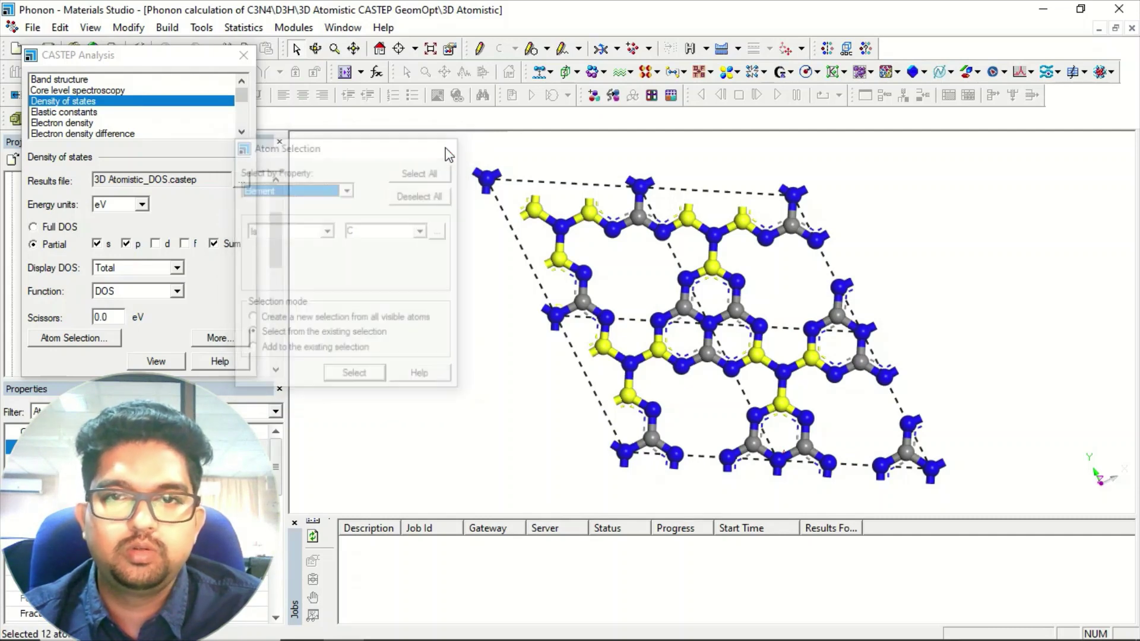
pyautogui.click(169, 363)
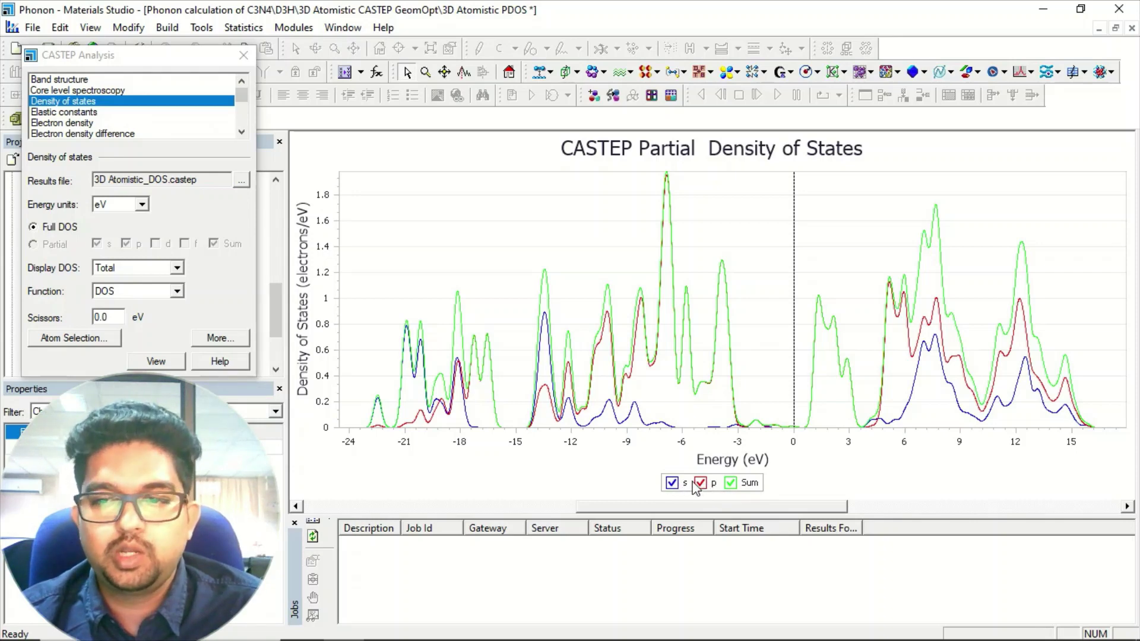
# Compare the carbon partial density of states contributions by hiding and restoring the s curve, followed by the p curve
pyautogui.click(671, 482)
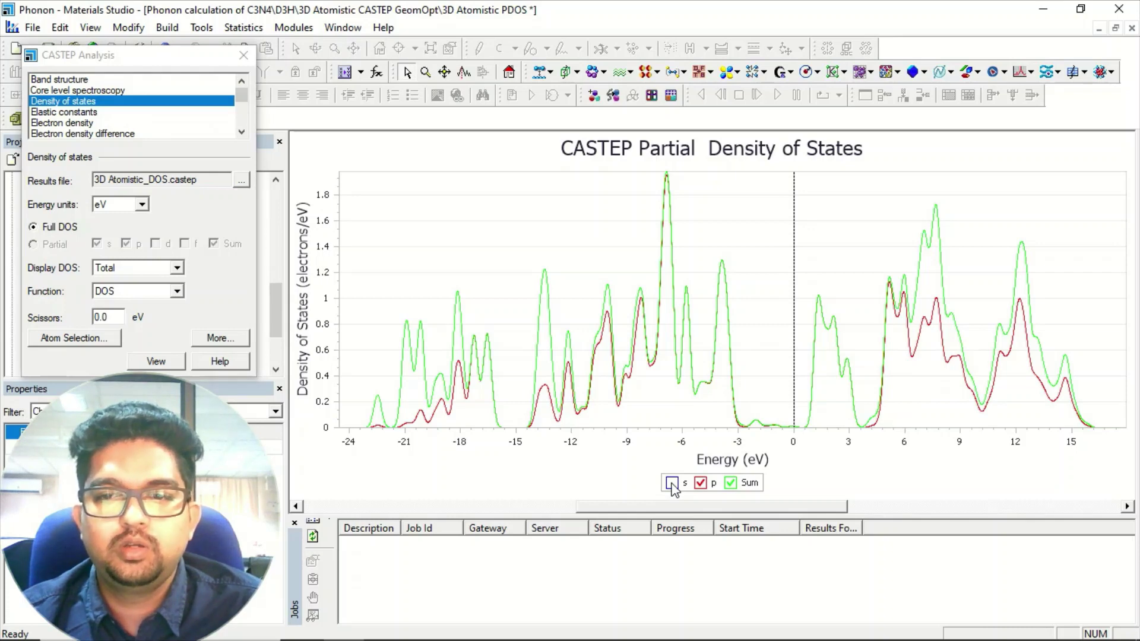
pyautogui.click(673, 484)
pyautogui.click(701, 485)
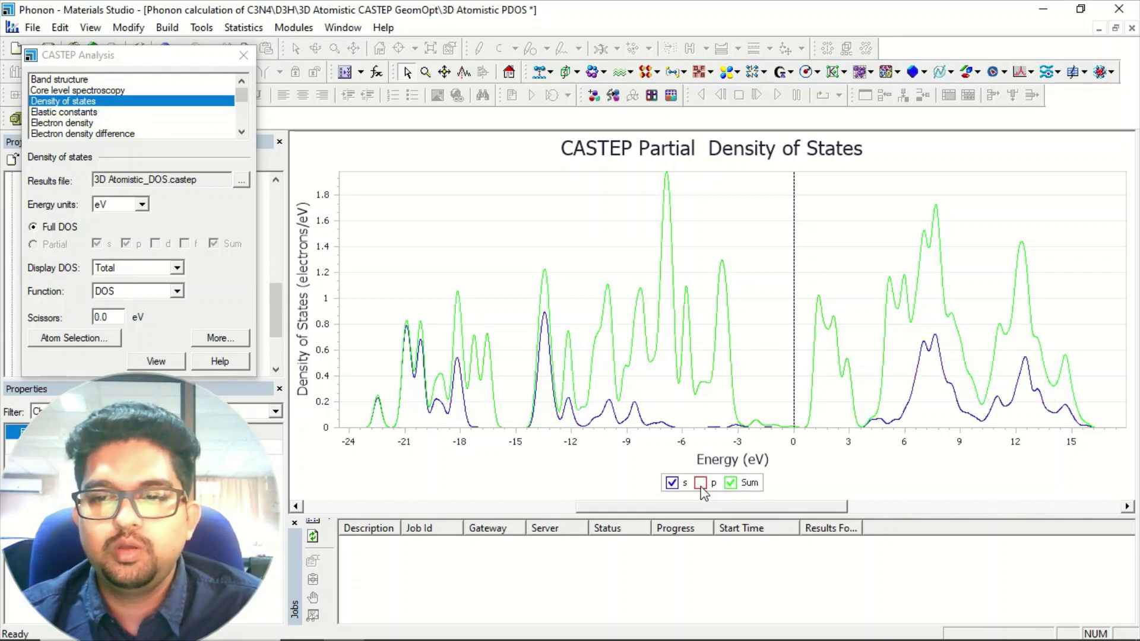
pyautogui.click(701, 483)
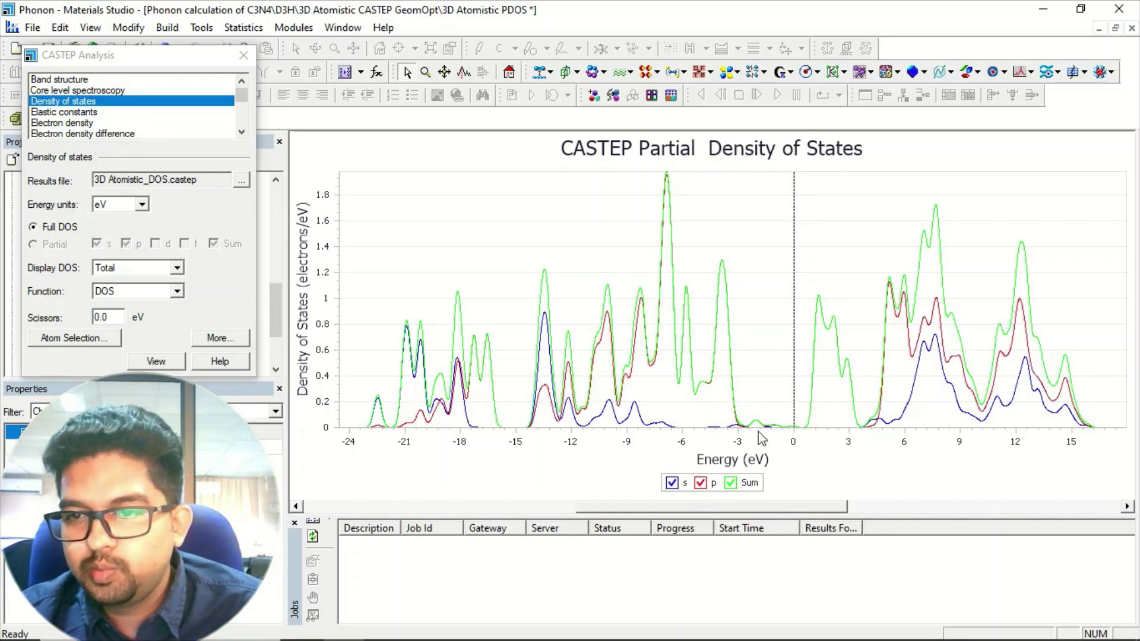
# Inspect the carbon partial density of states near 0 eV at a larger scale, and discard the chart without saving it
pyautogui.click(423, 73)
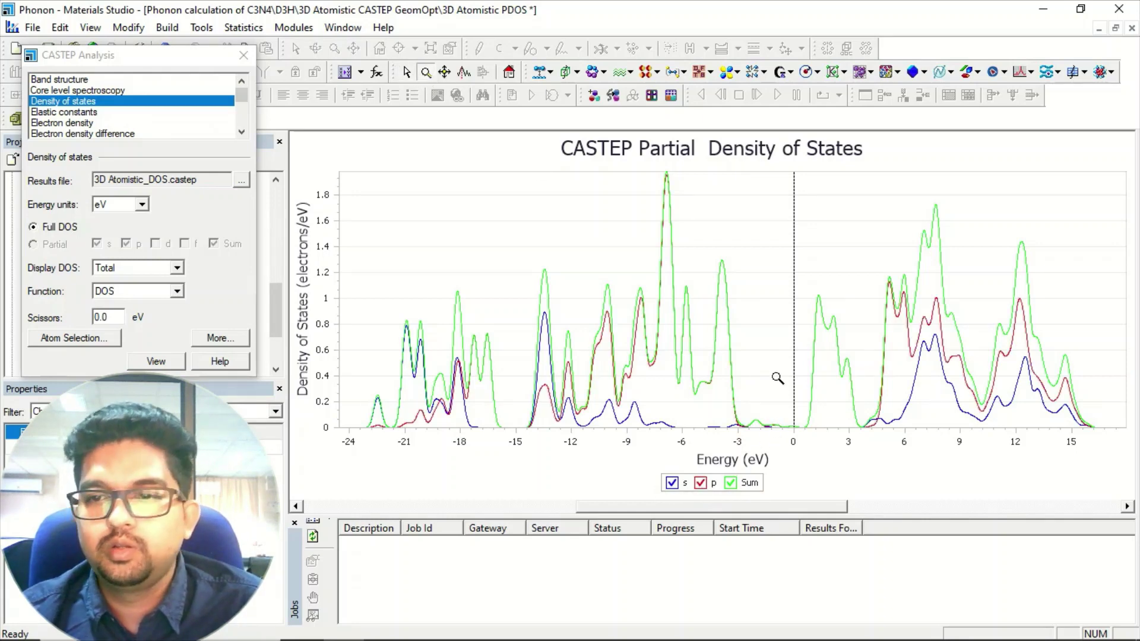
pyautogui.moveTo(789, 398)
pyautogui.mouseDown()
pyautogui.moveTo(783, 351)
pyautogui.moveTo(794, 389)
pyautogui.mouseUp()
pyautogui.moveTo(735, 285); pyautogui.dragTo(738, 383)
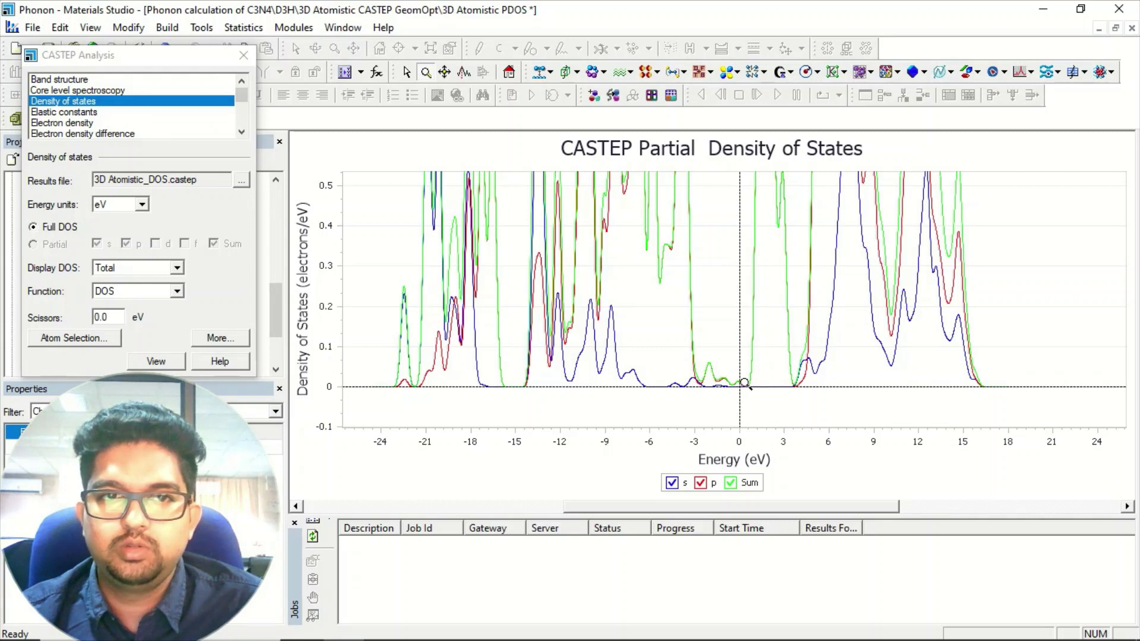
pyautogui.click(1131, 28)
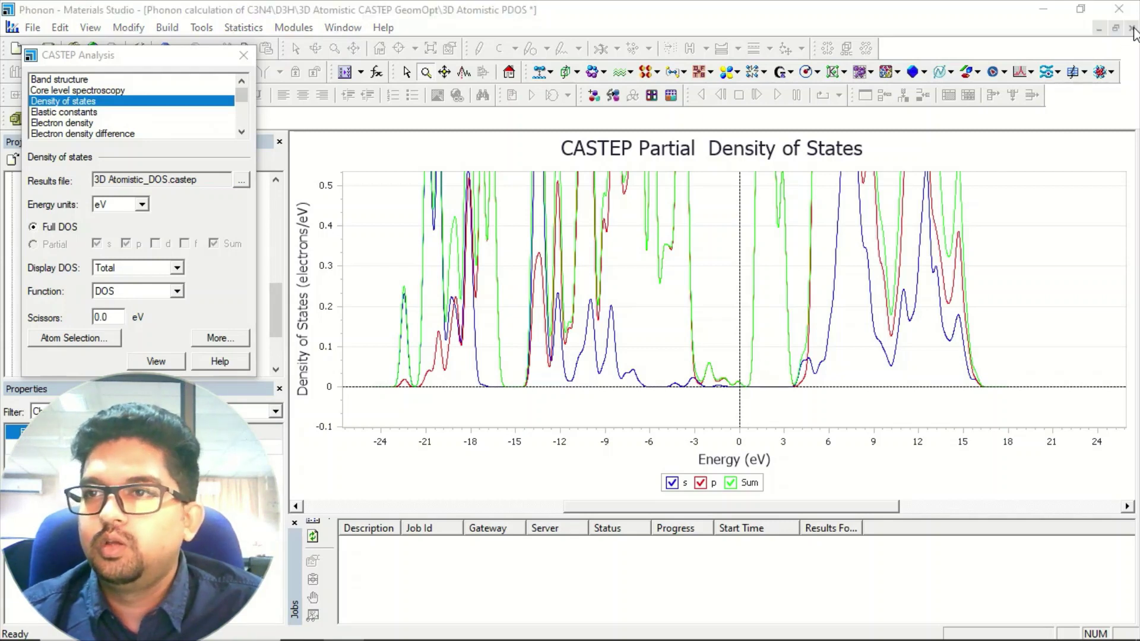
pyautogui.click(564, 352)
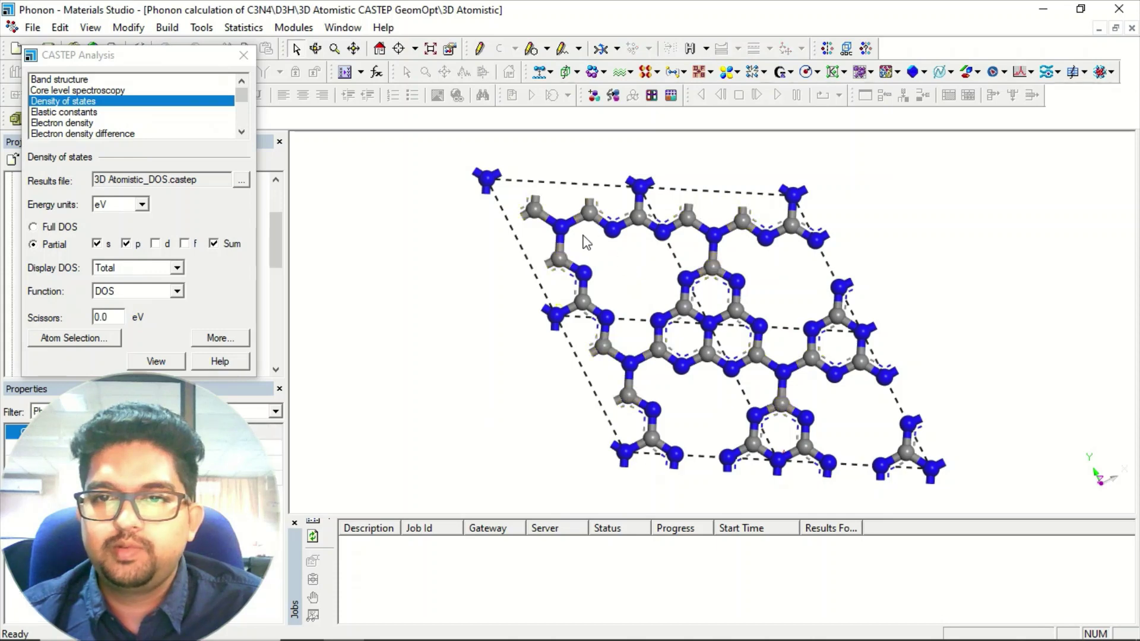
# Select the two-coordinated ring nitrogen atom near the cell's upper-left corner together with all its symmetry images
pyautogui.click(612, 228)
pyautogui.rightClick(386, 291)
pyautogui.click(451, 388)
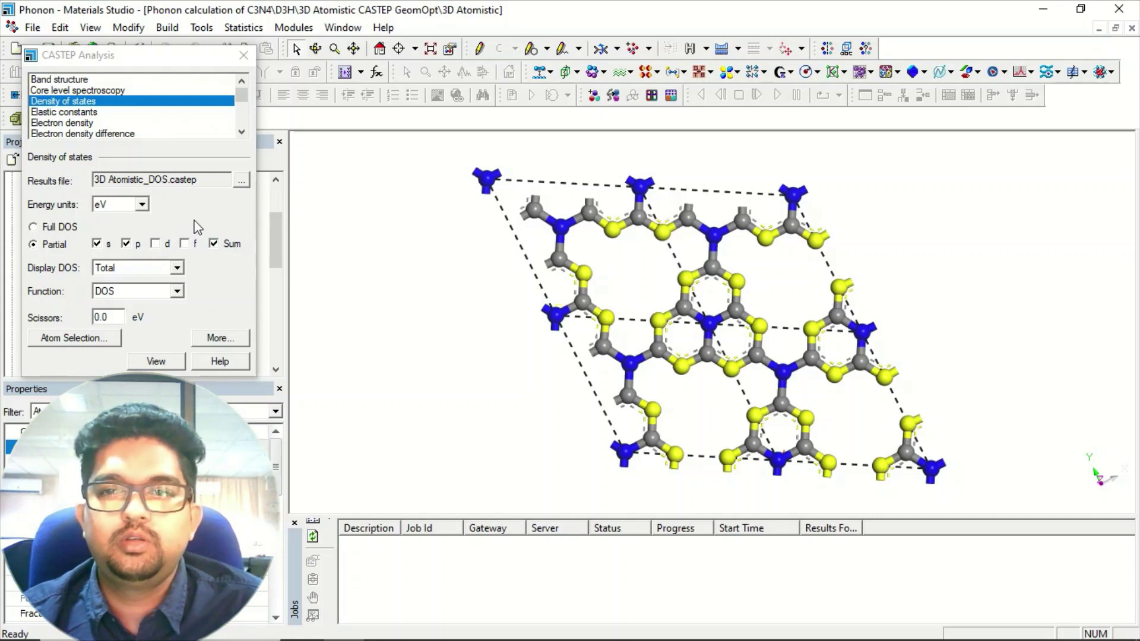
# Plot the s, p and Sum partial density of states of the selected ring nitrogen atoms, and discard the chart after viewing it
pyautogui.click(156, 363)
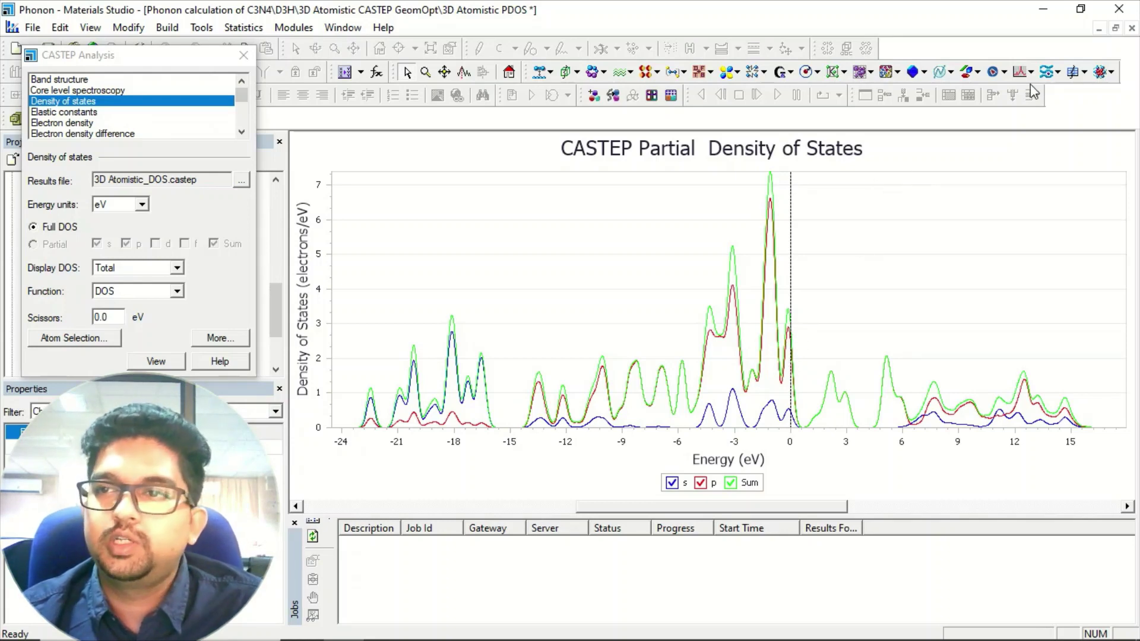
pyautogui.click(1131, 27)
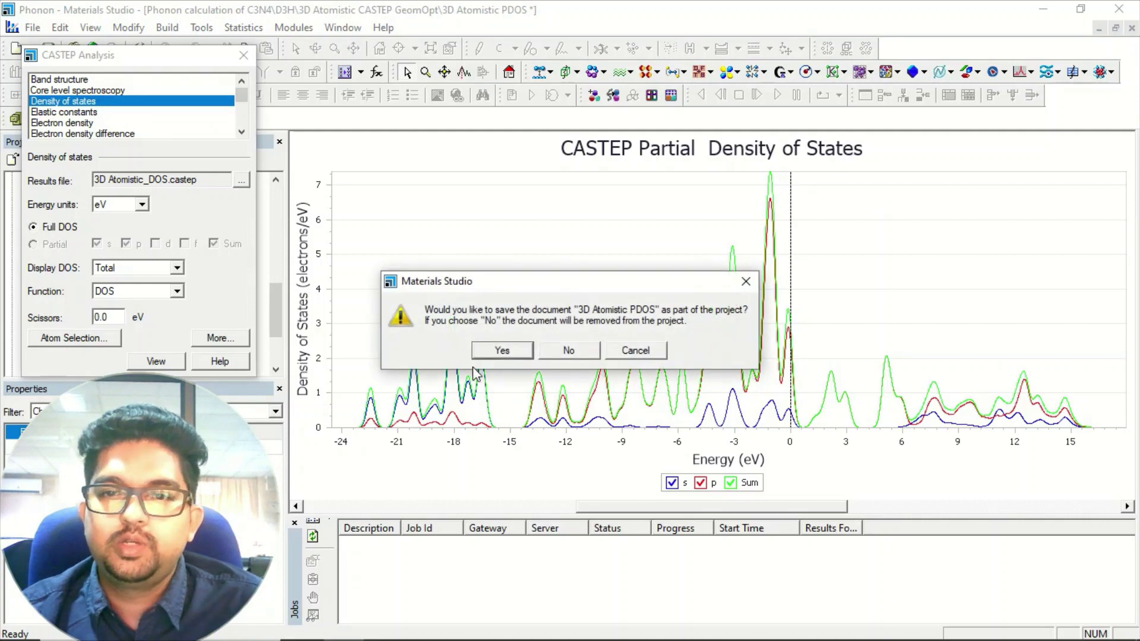
pyautogui.click(591, 351)
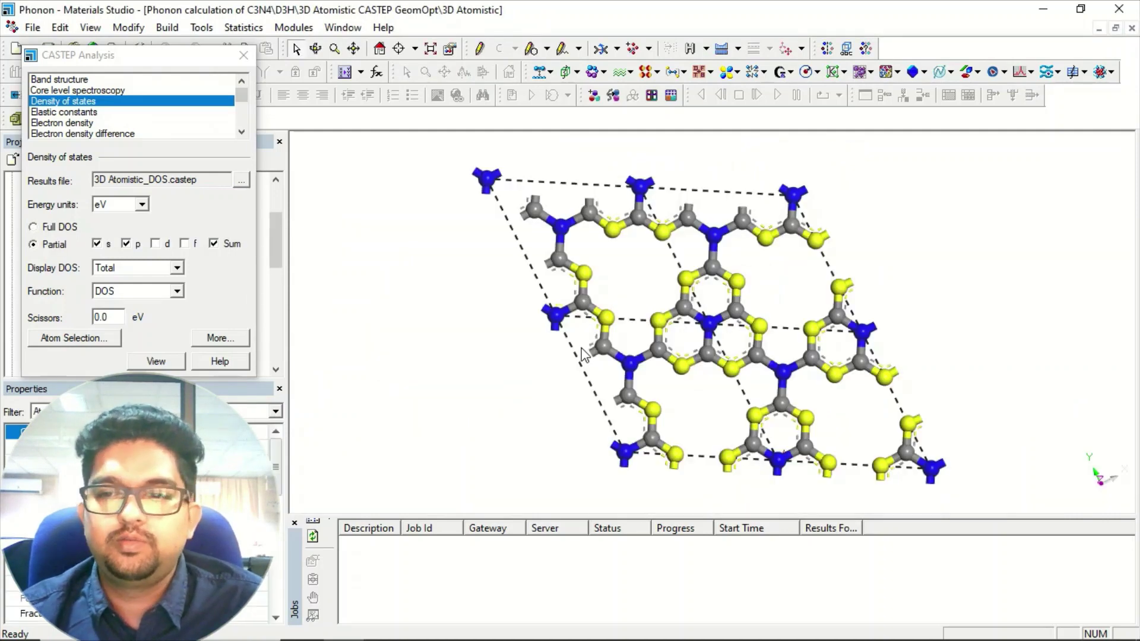